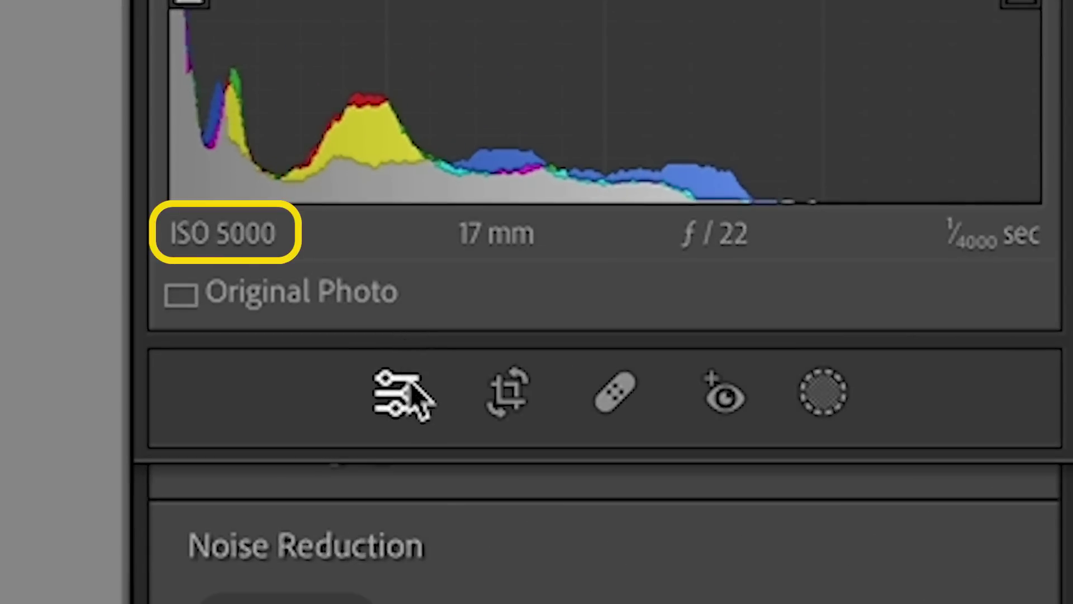
Zoom the ISO 5000 balcony photo to 100% and pan across the grainy striped chair back.
left_click(508, 394)
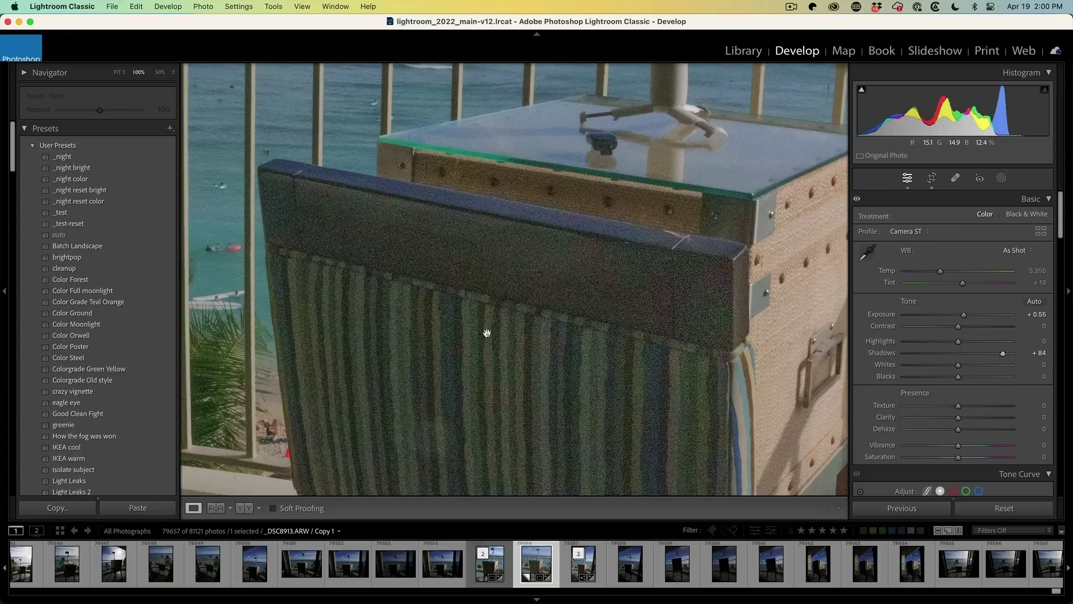
mouse_move(487, 332)
left_mouse_down()
mouse_move(507, 294)
mouse_move(530, 321)
left_mouse_up()
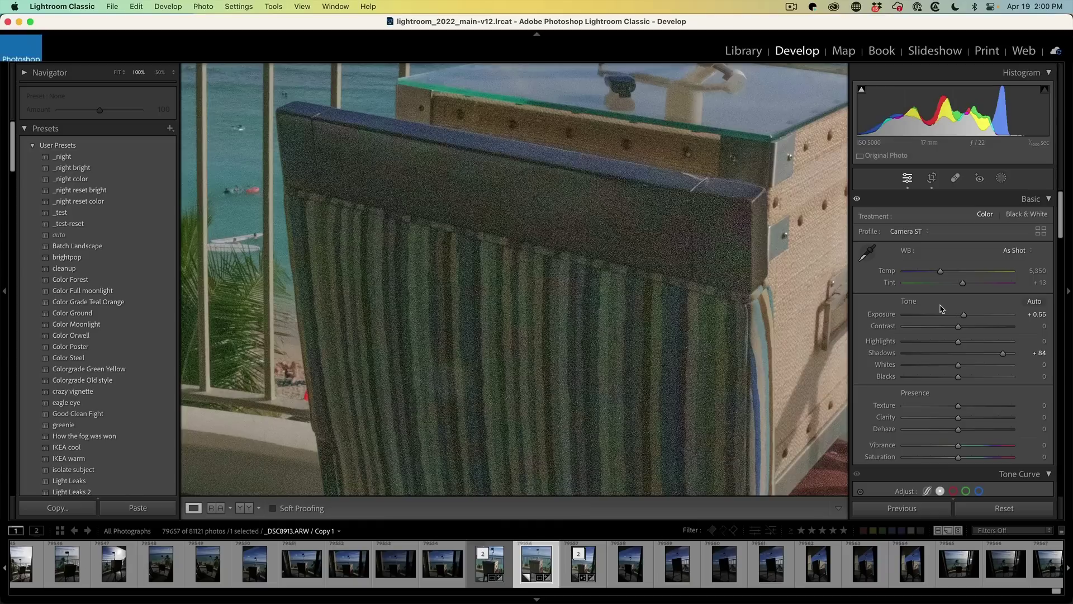
Zoom back out to Fit so the entire balcony scene is visible.
left_click(607, 264)
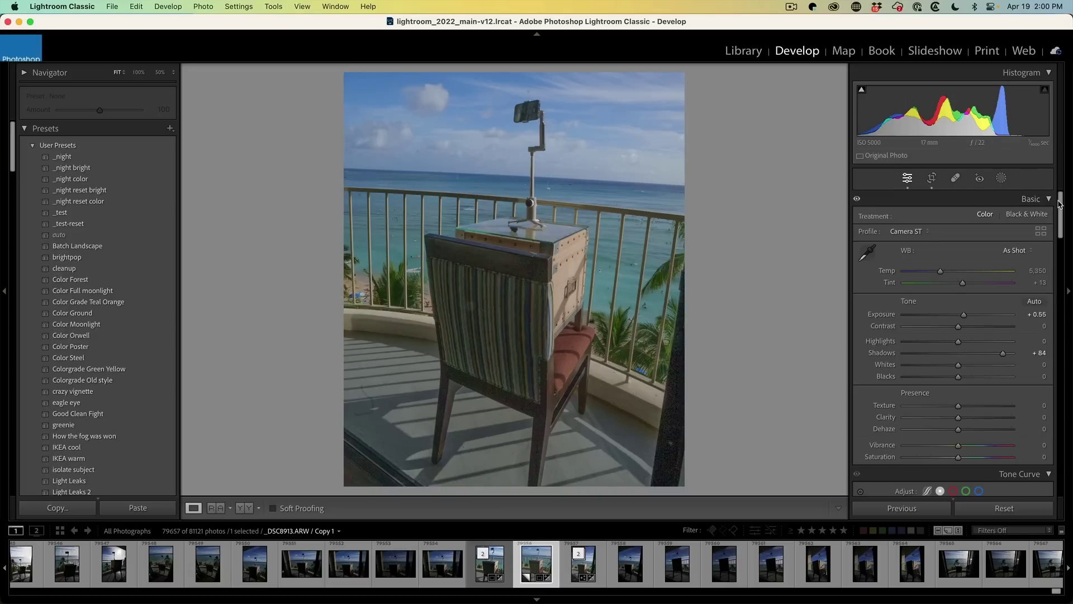
Scroll the right panel down to Detail > Noise Reduction and bring up the Denoise options.
left_click_drag(1059, 204, 1059, 267)
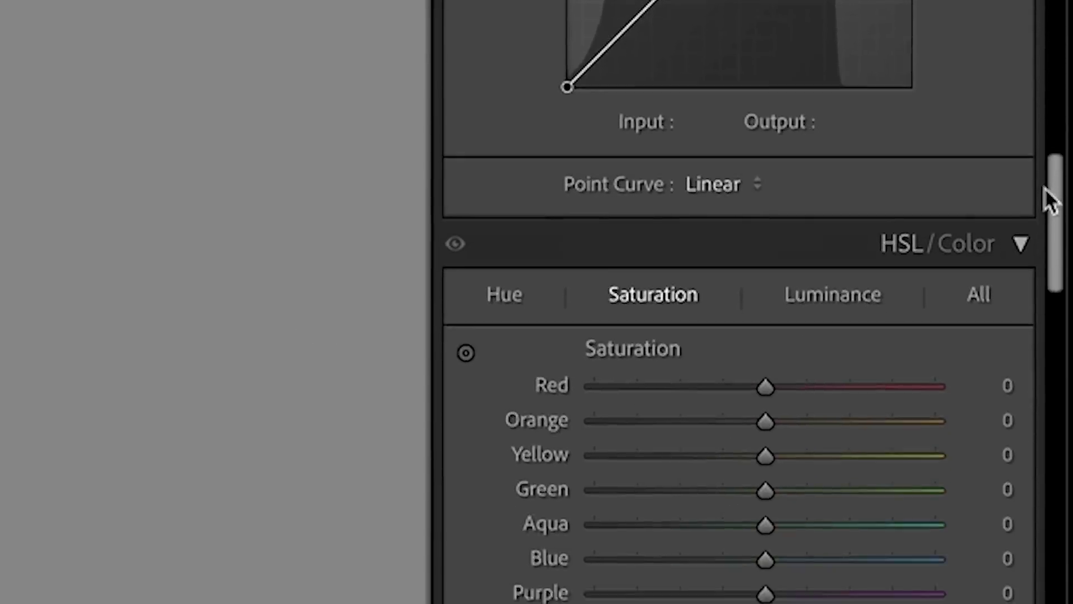
left_click_drag(1044, 190, 1028, 421)
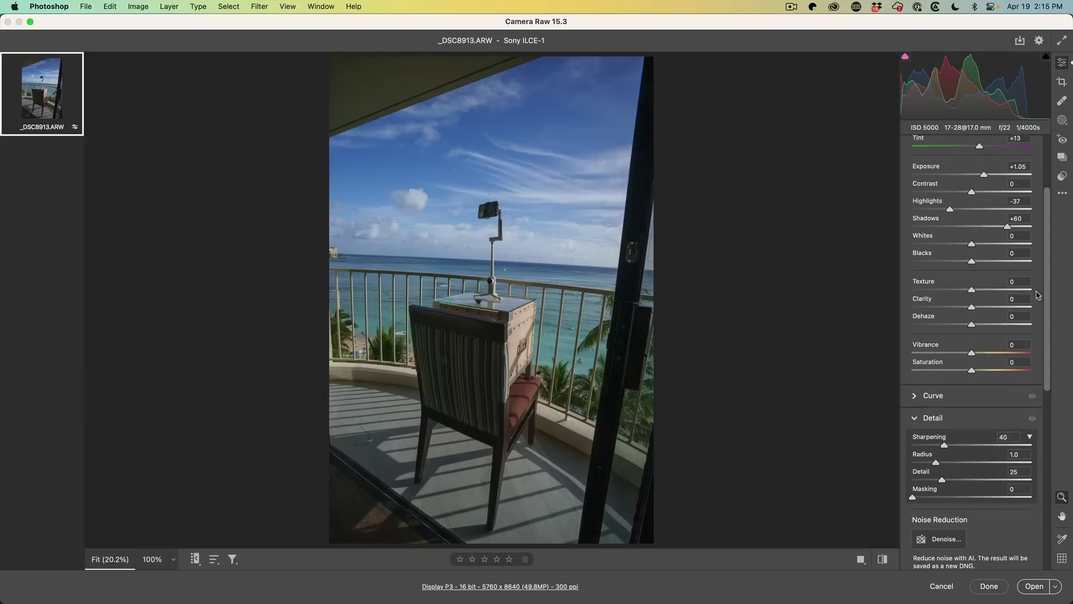
scroll(1037, 294, "down", 3)
scroll(1036, 294, "down", 3)
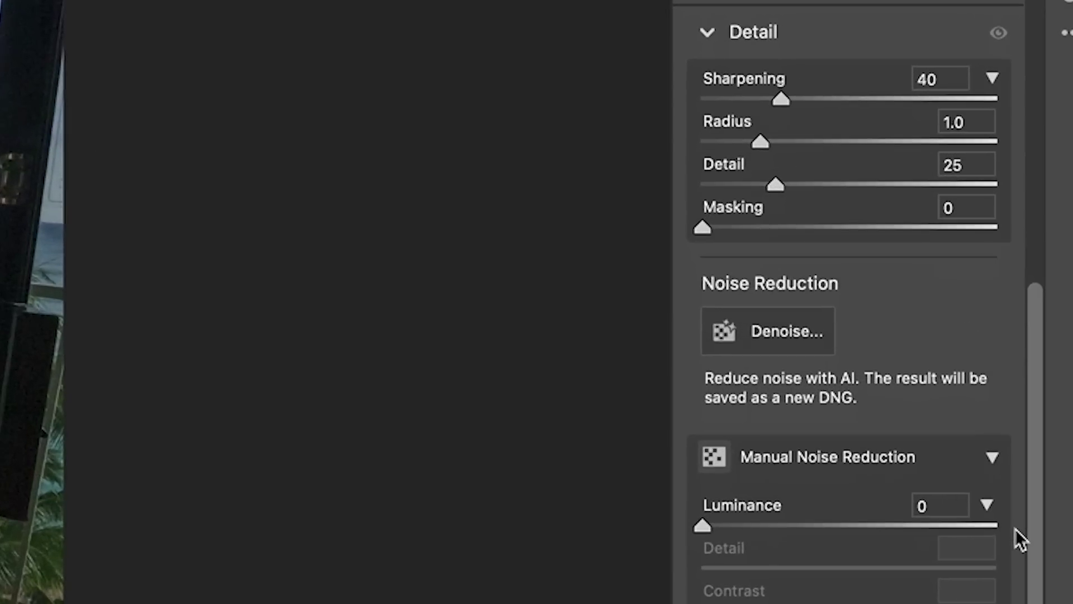
left_click(795, 337)
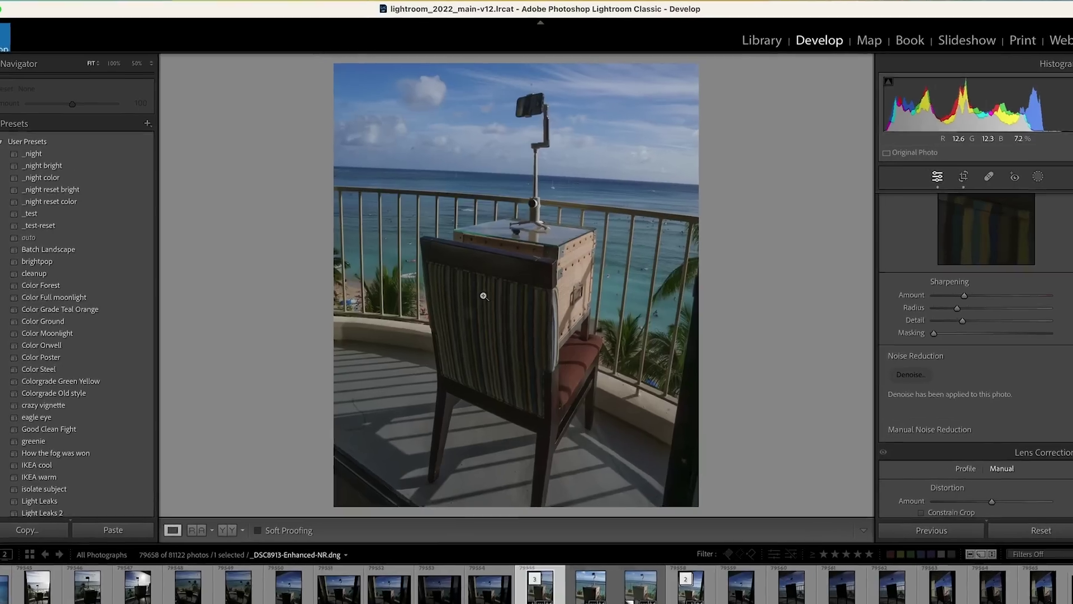
Inspect the Enhanced-NR DNG at 100%, panning over the chair back, top bar and table.
left_click(490, 239)
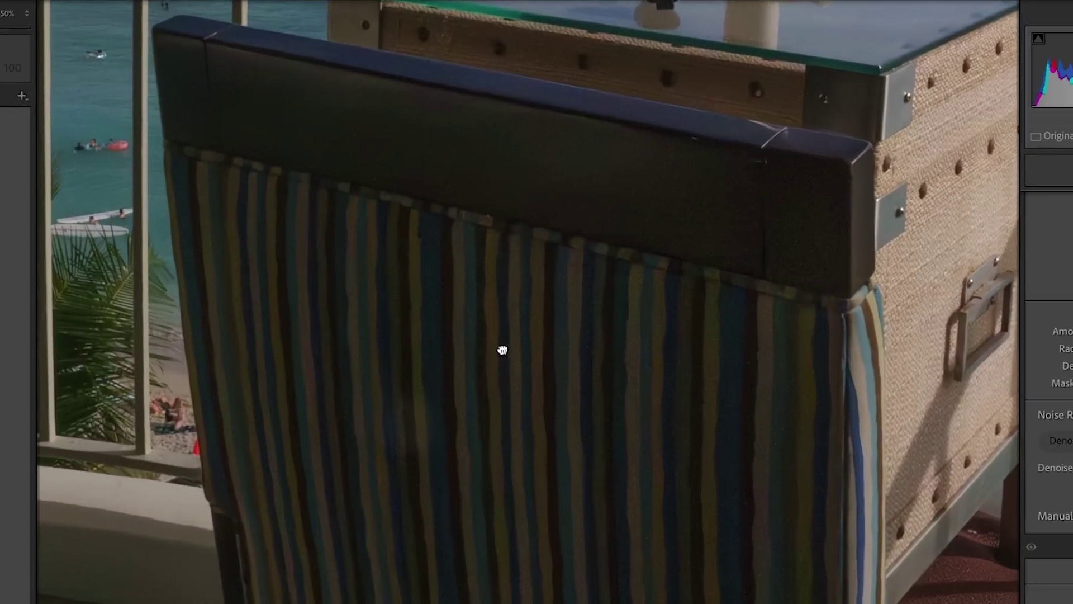
mouse_move(503, 350)
left_mouse_down()
mouse_move(586, 2)
mouse_move(623, 57)
mouse_move(622, 240)
mouse_move(581, 310)
left_mouse_up()
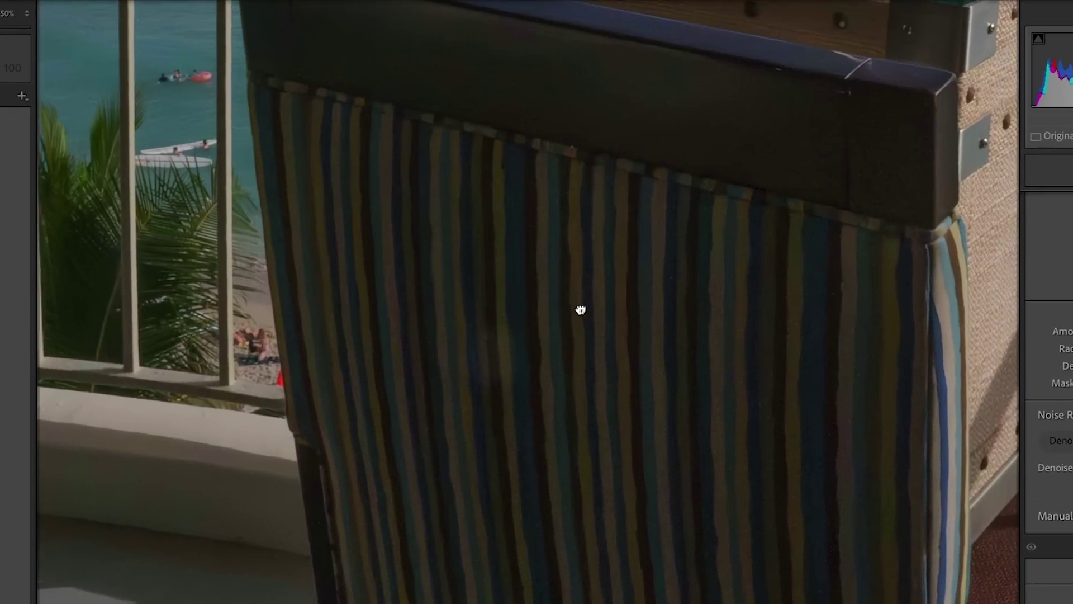
mouse_move(627, 162)
left_mouse_down()
mouse_move(594, 242)
mouse_move(630, 304)
mouse_move(593, 341)
left_mouse_up()
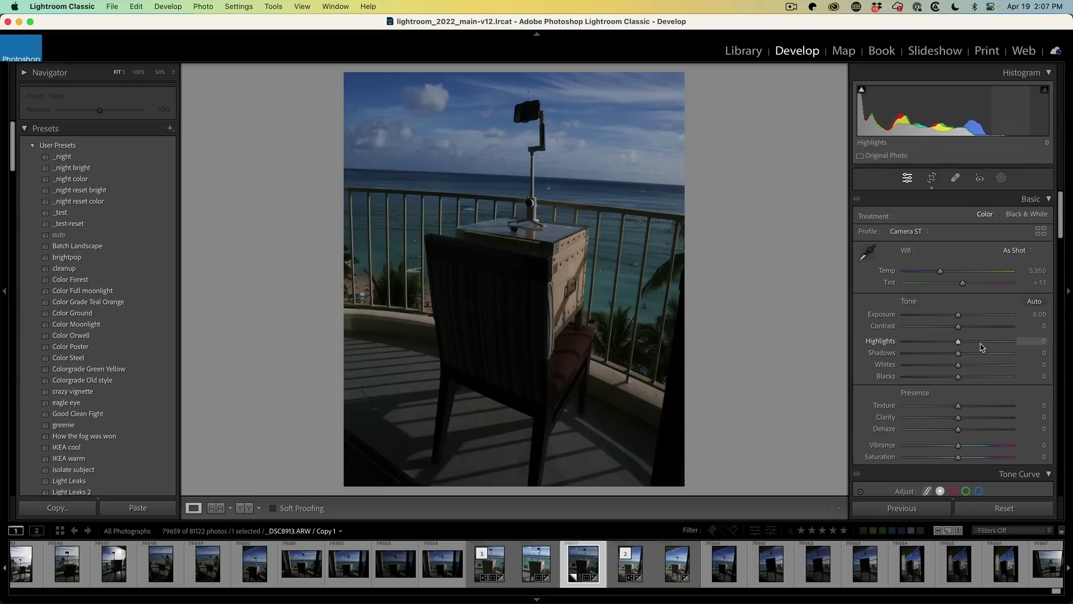
Set Exposure +1.20, Shadows +71 and Highlights −46, checking the chair back at 100%.
left_click_drag(957, 315, 971, 314)
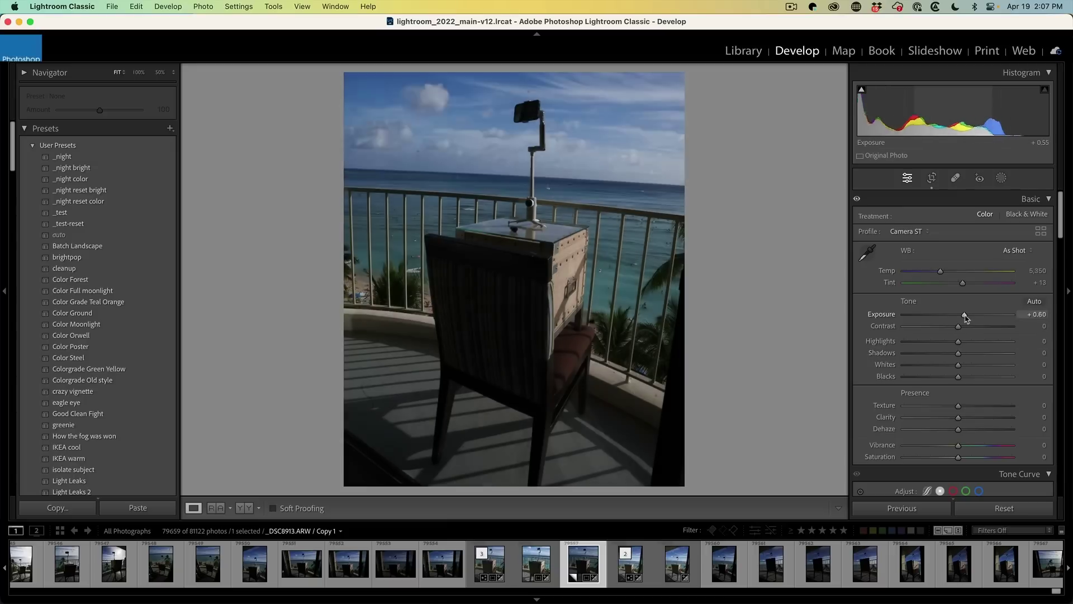
left_click_drag(958, 352, 997, 353)
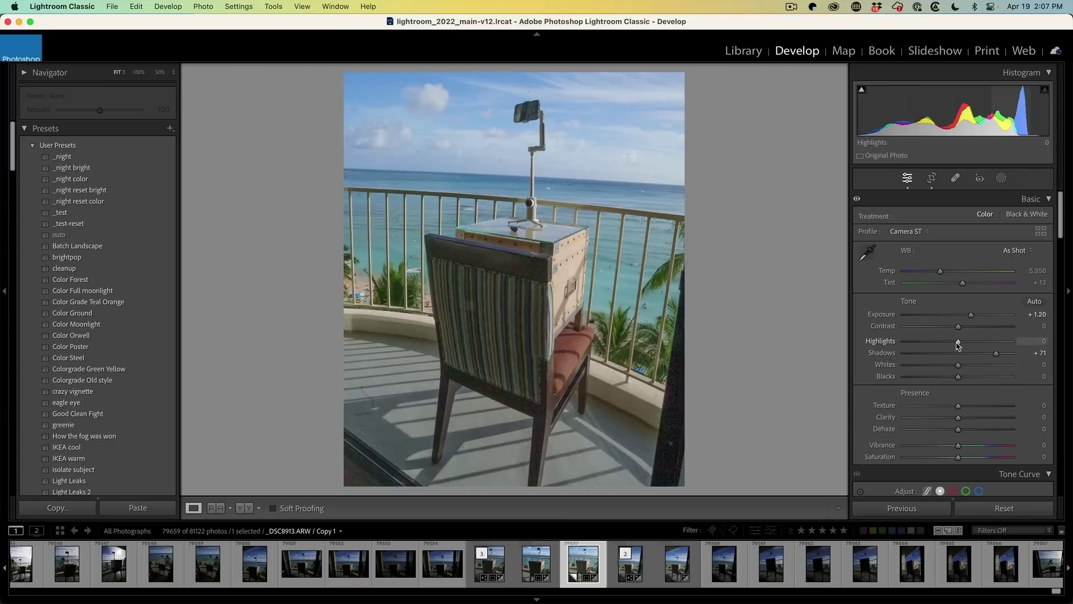
left_click_drag(958, 341, 935, 341)
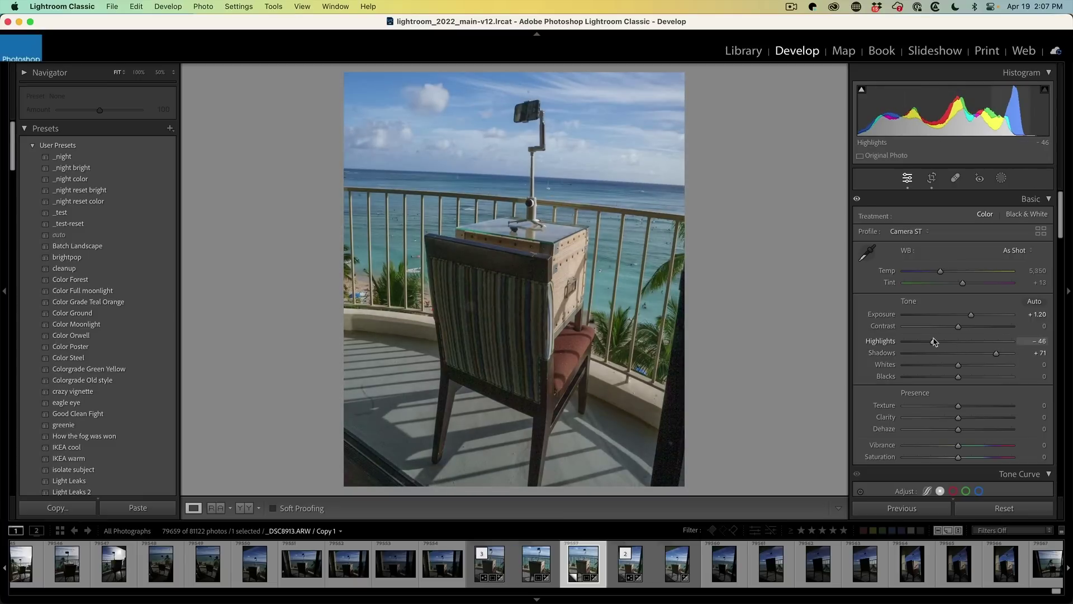
left_click(440, 334)
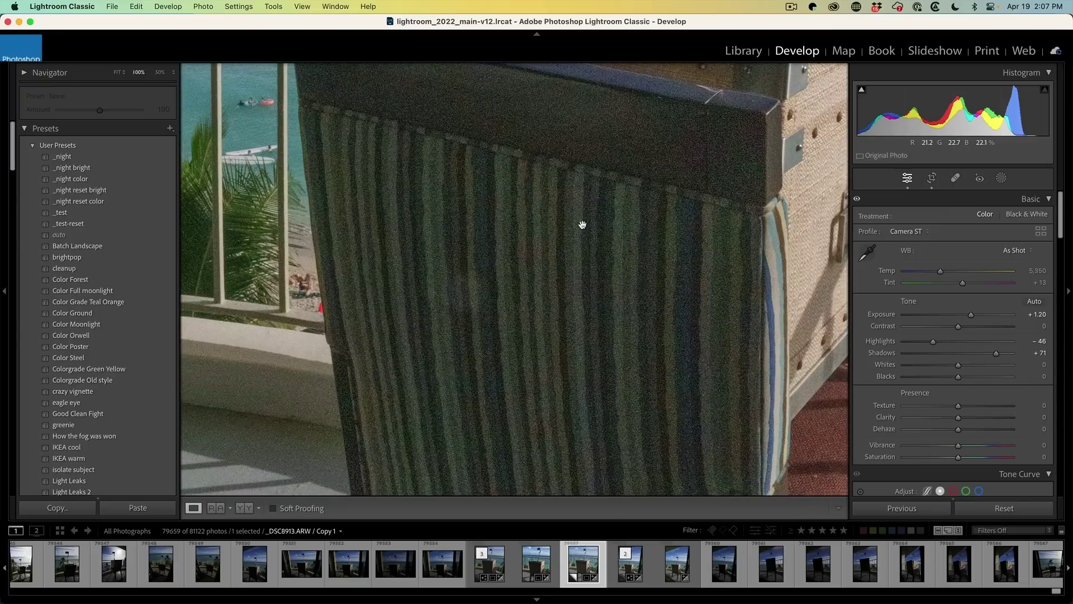
left_click(581, 225)
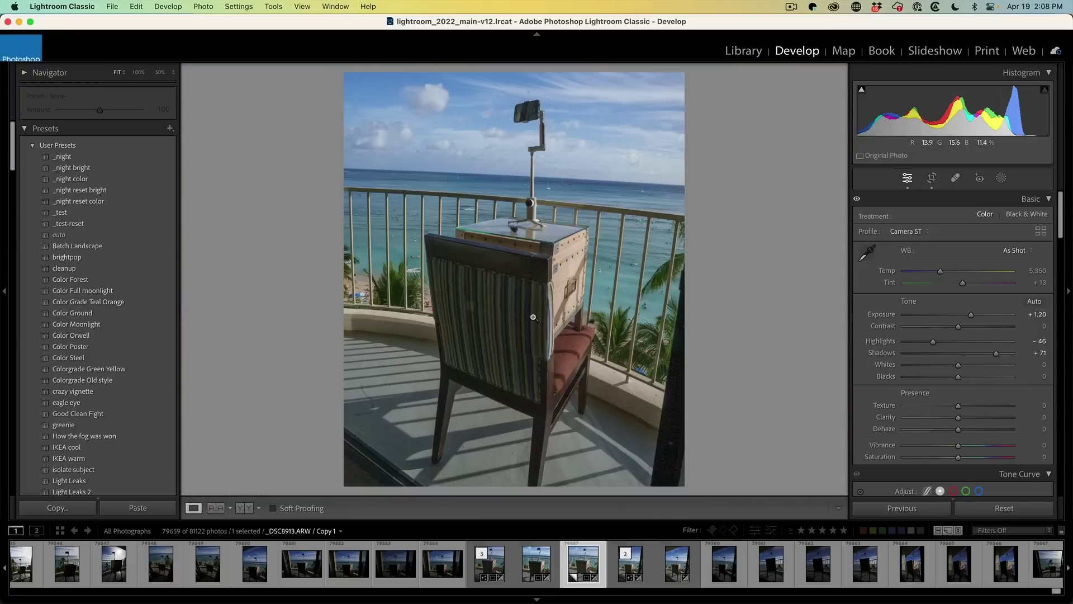
left_click_drag(1060, 219, 1050, 328)
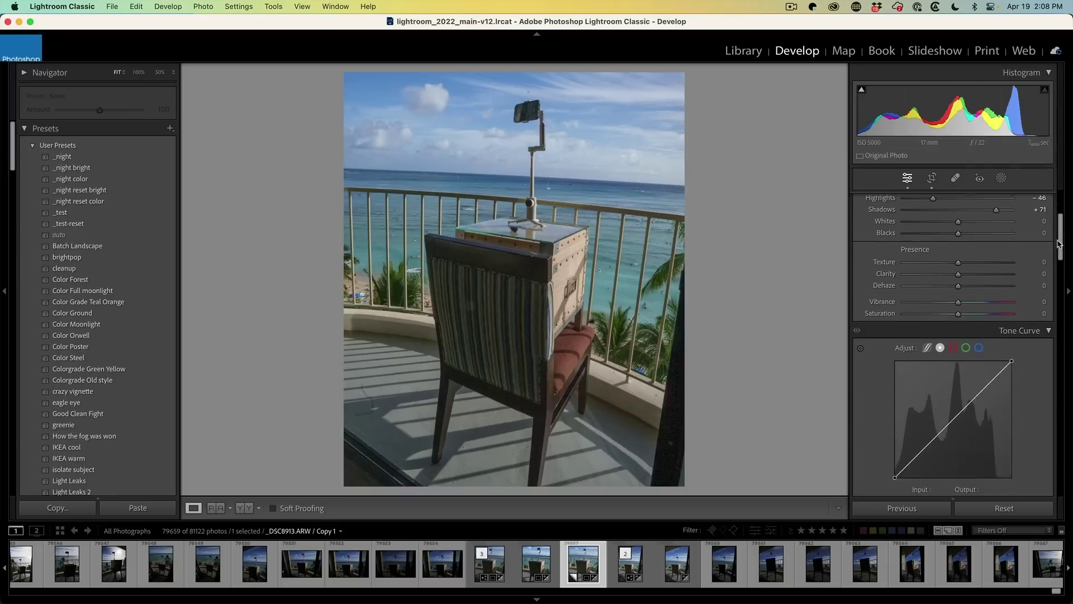
Expand the Manual Noise Reduction controls and zoom 1:1 on the chair back.
scroll(1053, 262, "down", 5)
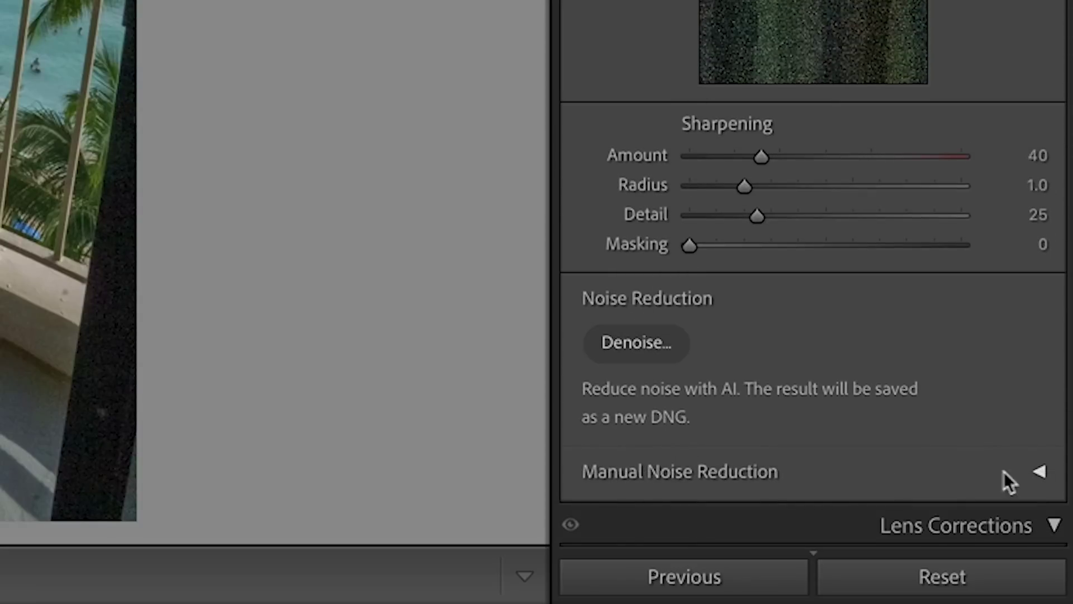
left_click(1040, 472)
scroll(813, 302, "down", 6)
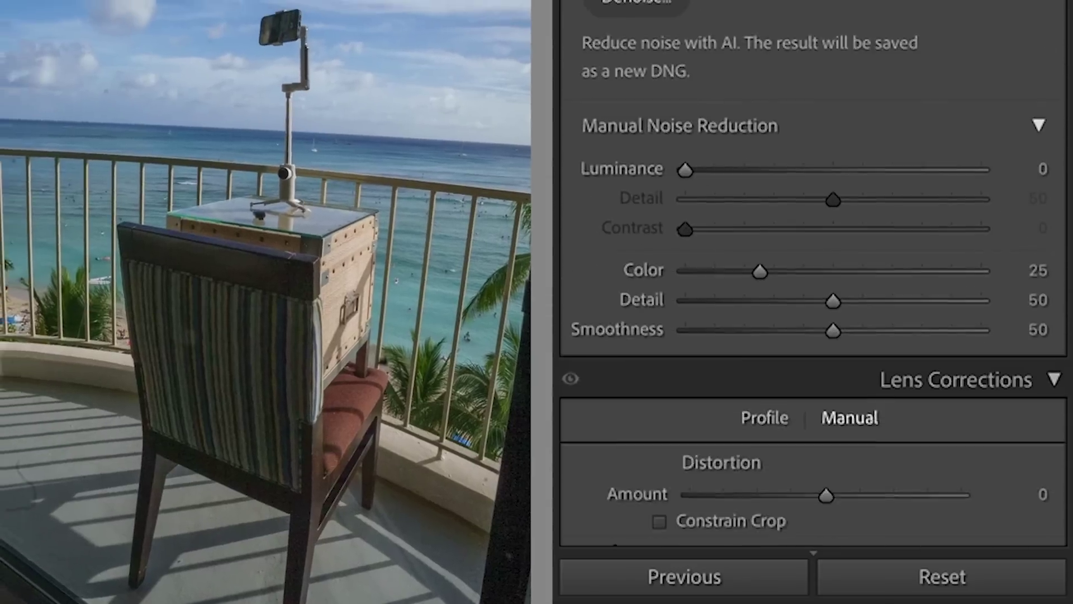
scroll(813, 302, "down", 2)
left_click(256, 309)
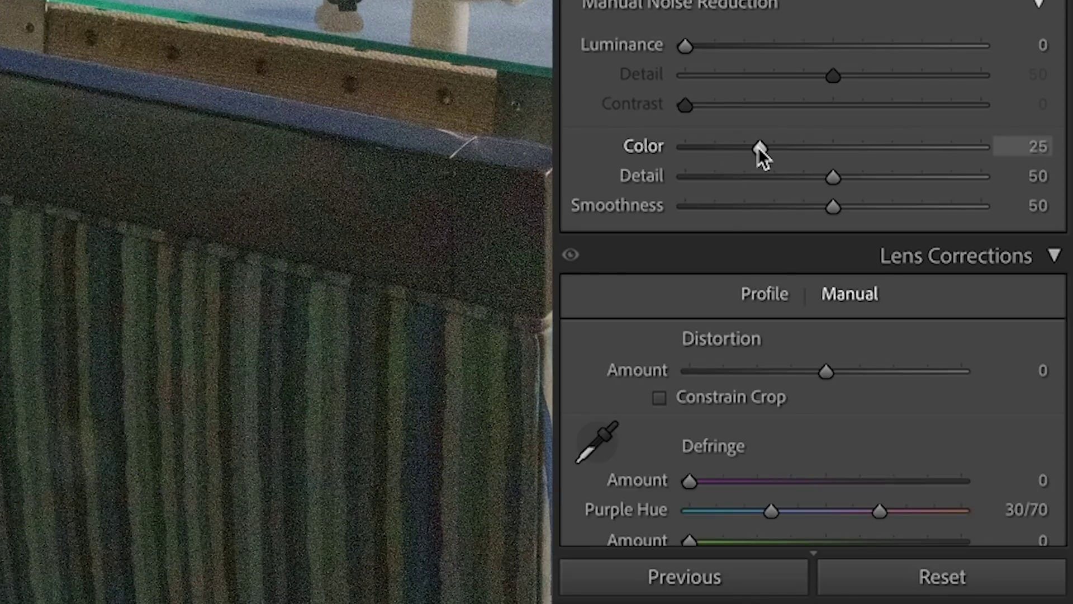
Set manual Color noise reduction to 16 and Luminance to 40.
left_click_drag(759, 147, 661, 148)
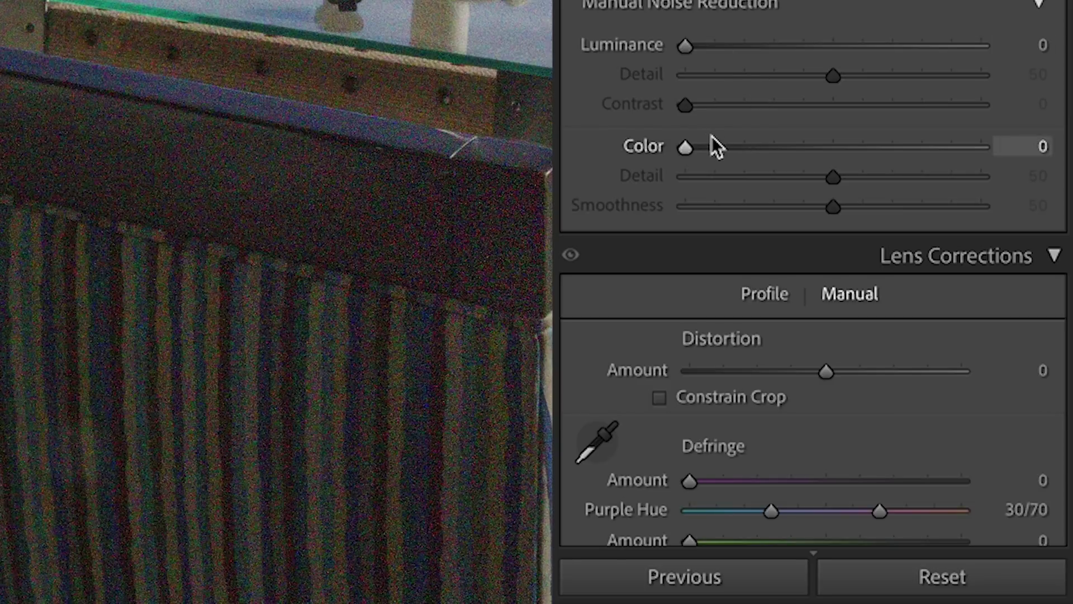
left_click_drag(689, 149, 733, 147)
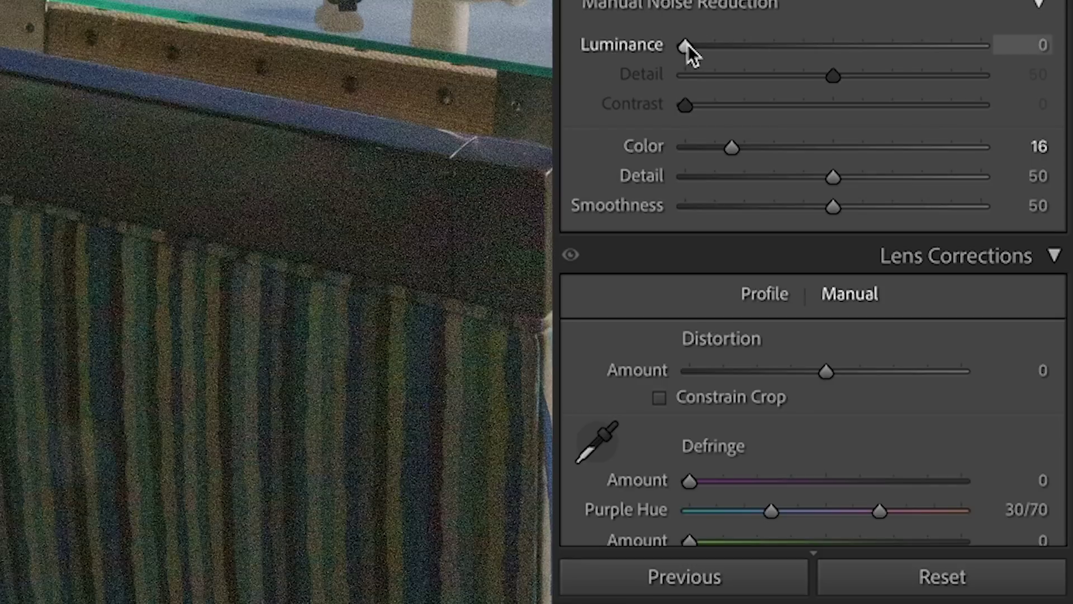
left_click(741, 47)
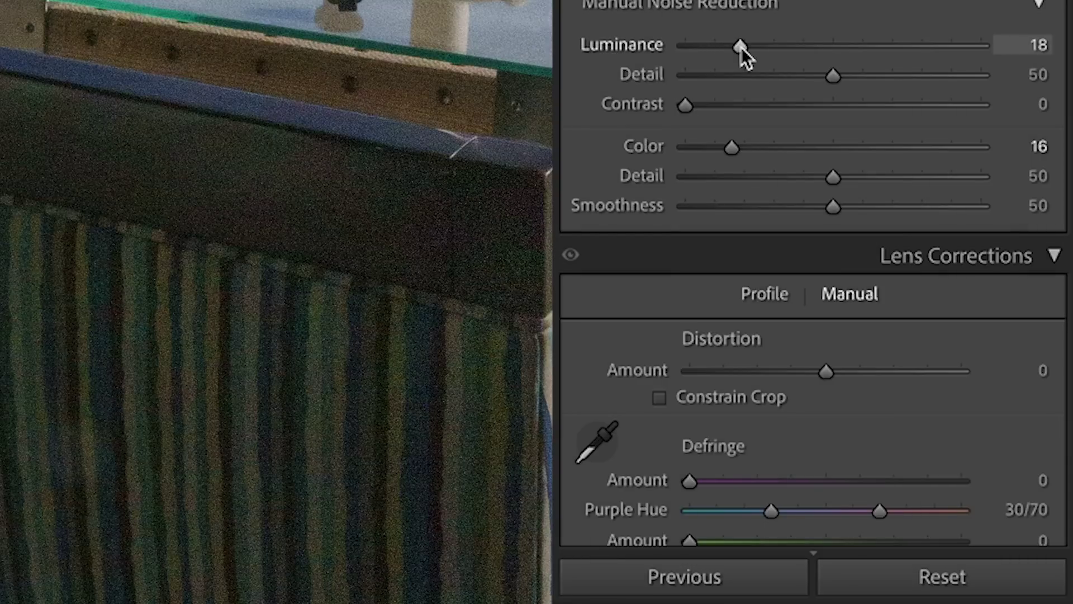
left_click_drag(777, 48, 796, 47)
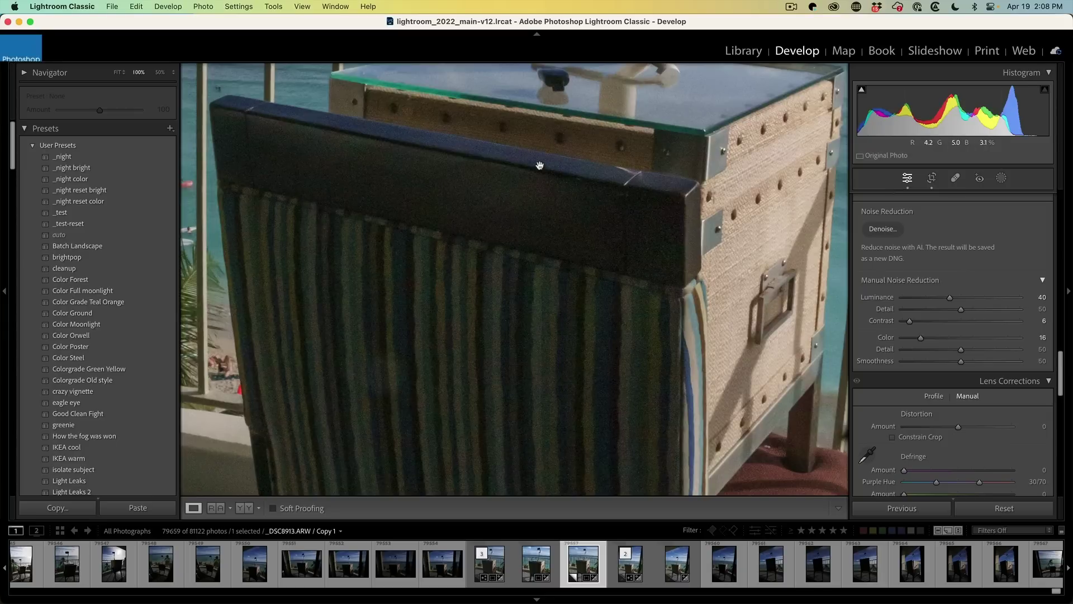
Pan the full-size view over the camera, sea and chair back, then switch to the Enhanced-NR DNG.
left_click_drag(623, 173, 523, 193)
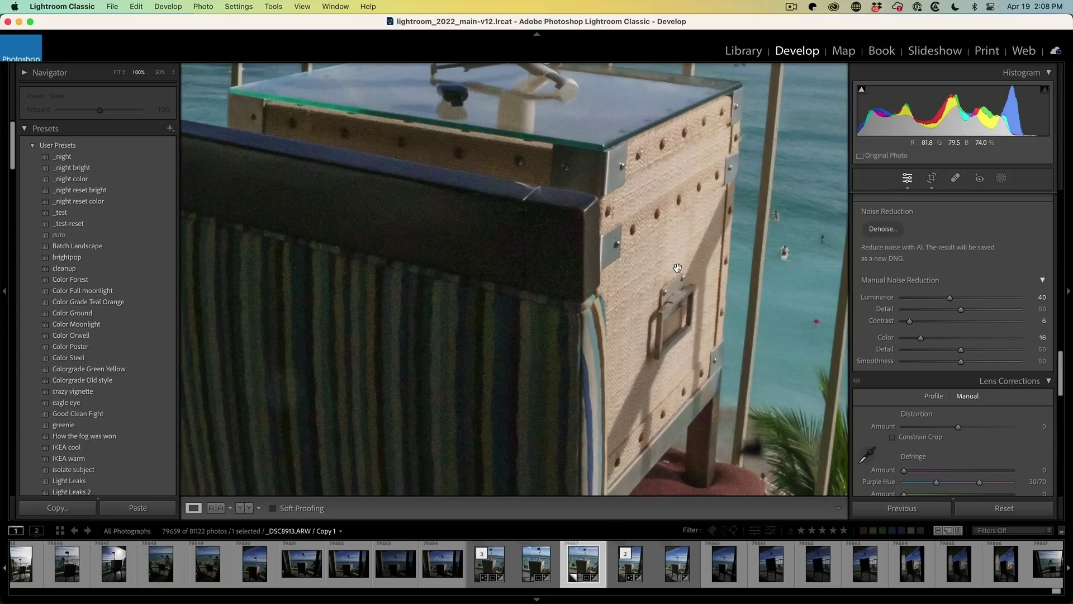
left_click_drag(680, 202, 755, 397)
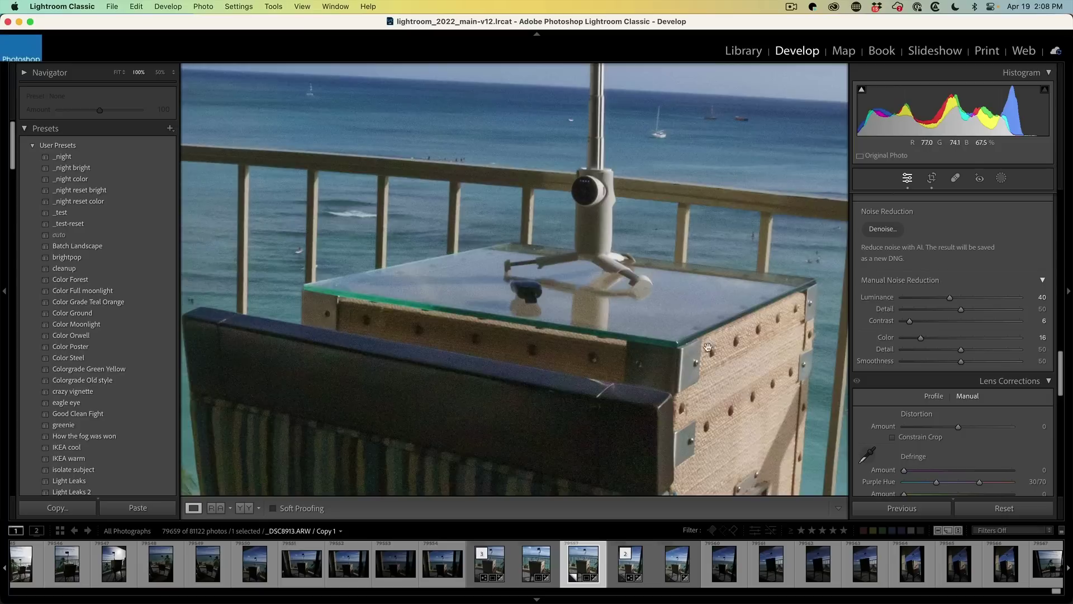
left_click_drag(641, 244, 685, 299)
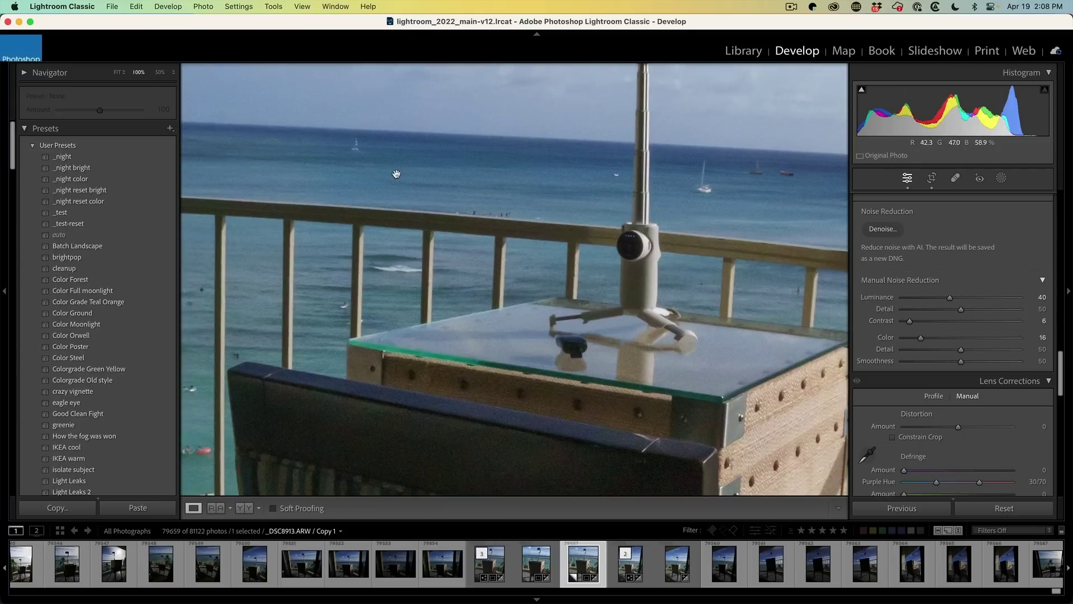
left_click_drag(565, 372, 632, 98)
scroll(551, 242, "down", 3)
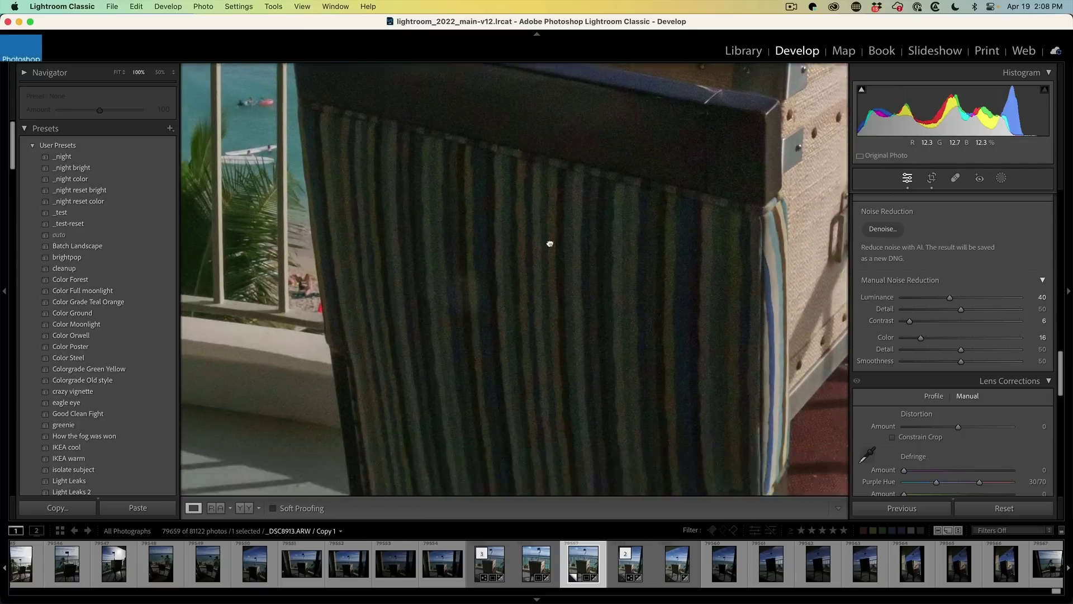
scroll(538, 306, "down", 5)
scroll(558, 84, "down", 5)
scroll(534, 245, "down", 3)
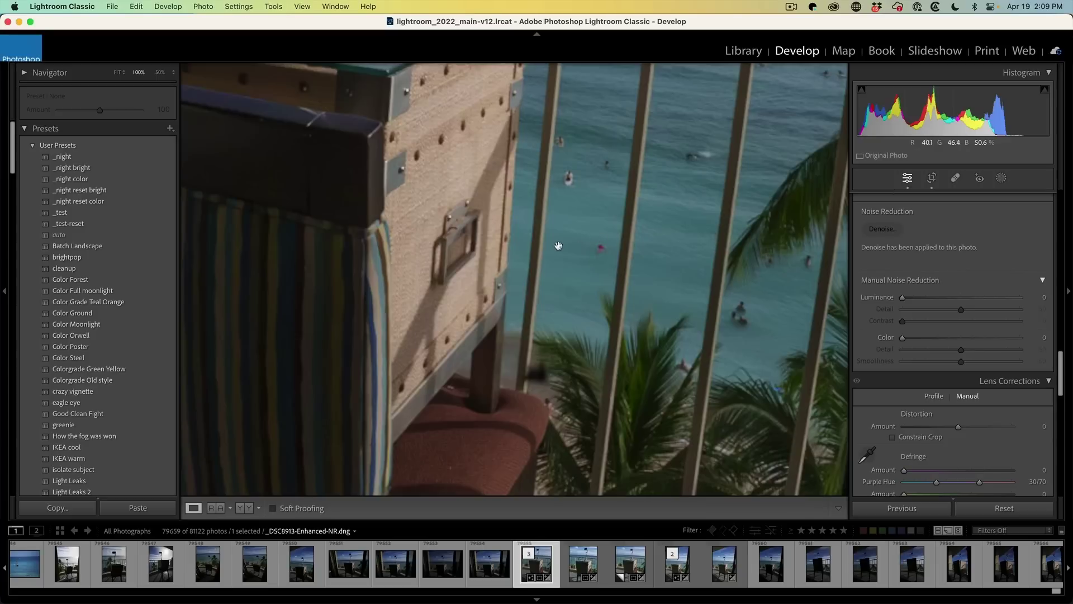
left_click(648, 233)
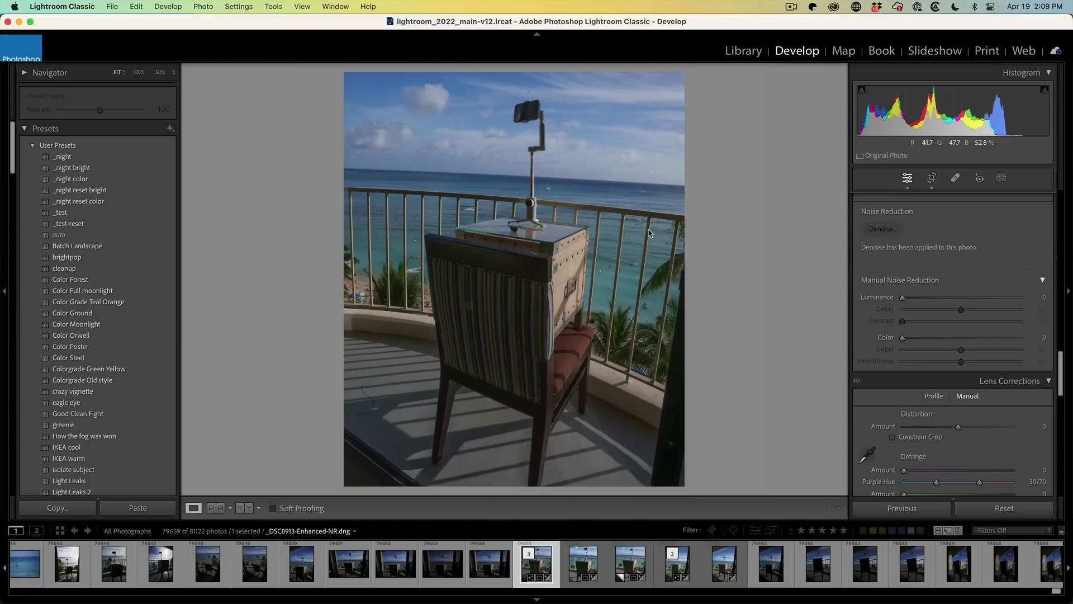
Inspect the DNG at full size across the chair corner, chair back, legs and floor.
left_click(515, 275)
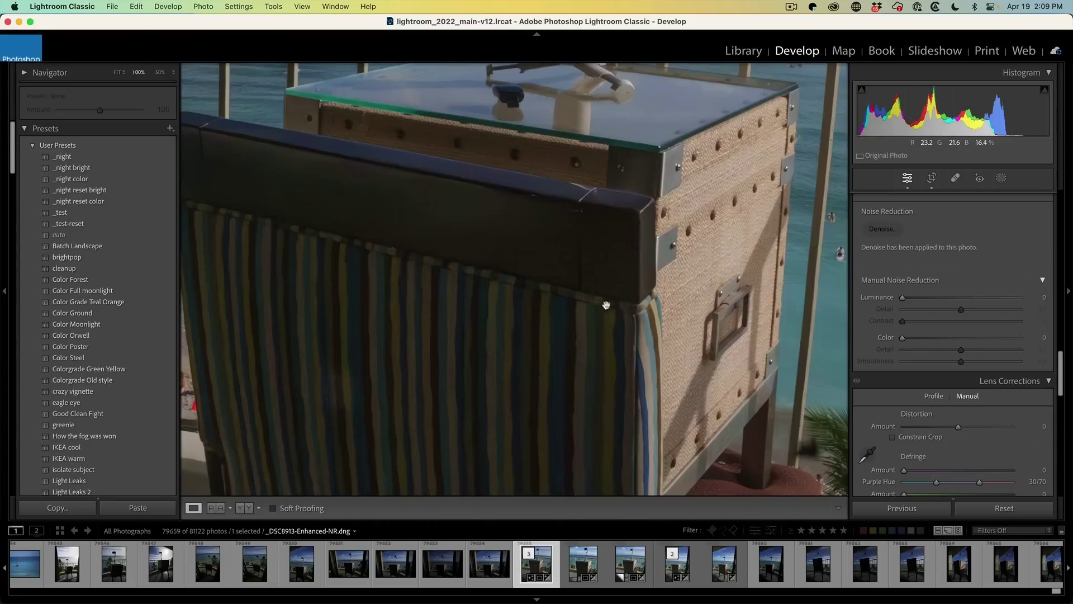
mouse_move(490, 292)
left_mouse_down()
mouse_move(584, 227)
mouse_move(606, 268)
left_mouse_up()
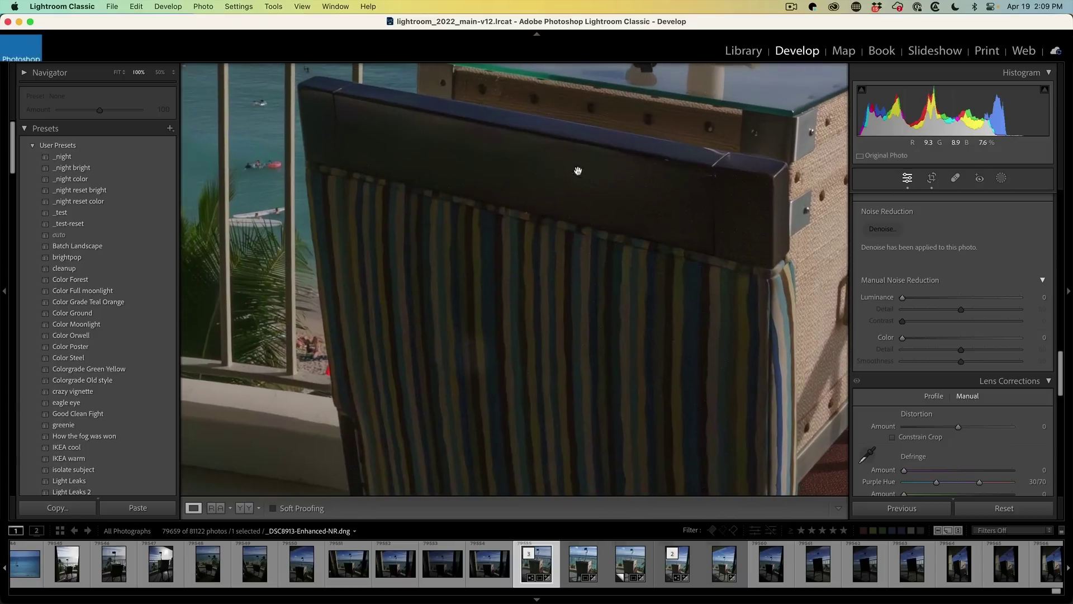
left_click_drag(561, 223, 501, 213)
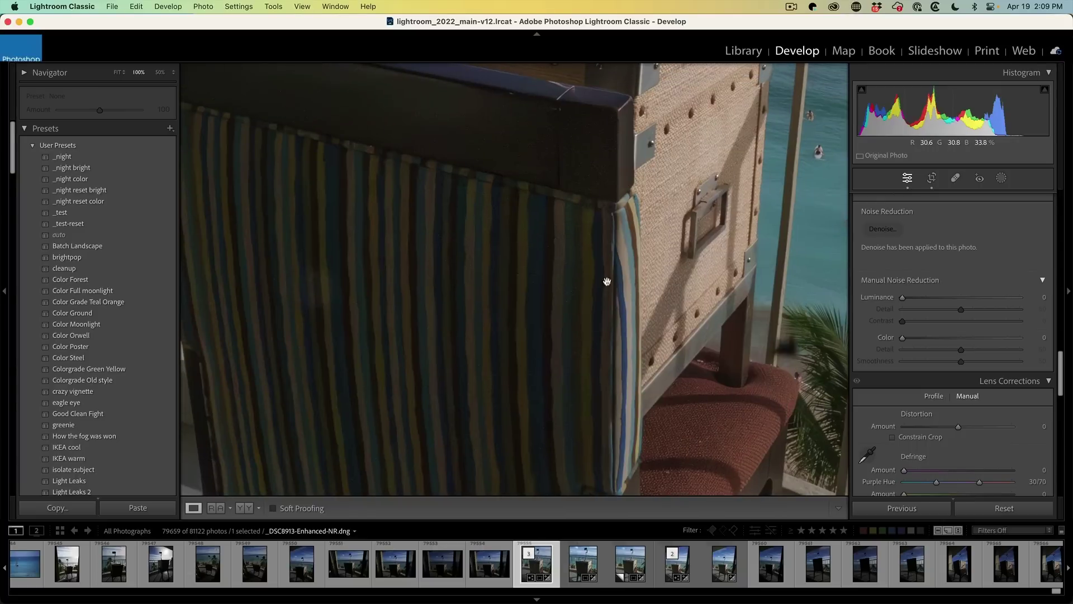
left_click_drag(552, 361, 576, 144)
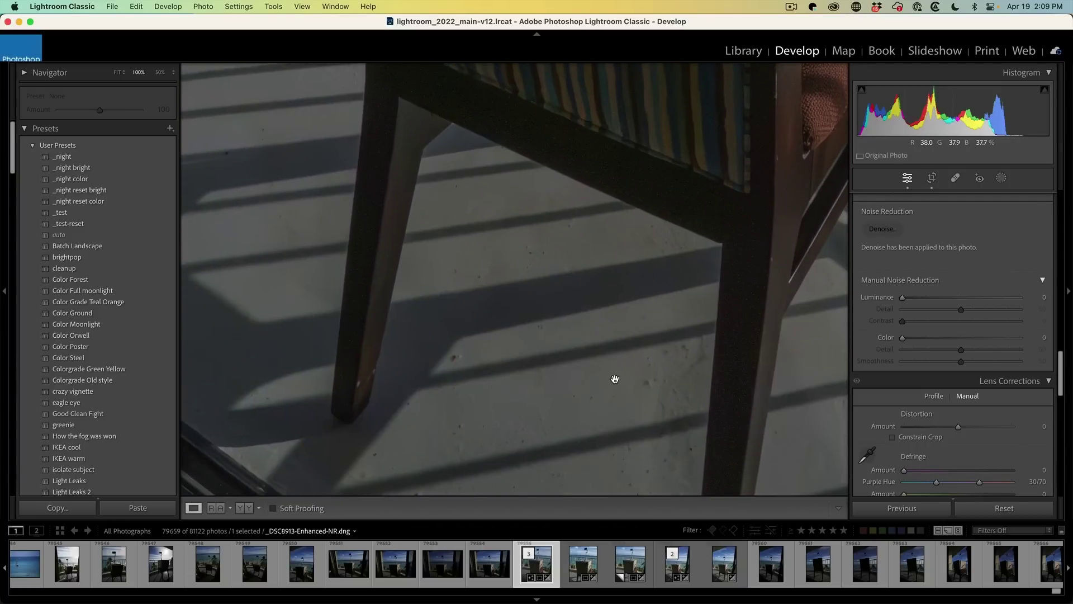
left_click(615, 379)
Check the ocean, railing and camera at full size, then return to Fit.
left_click(665, 250)
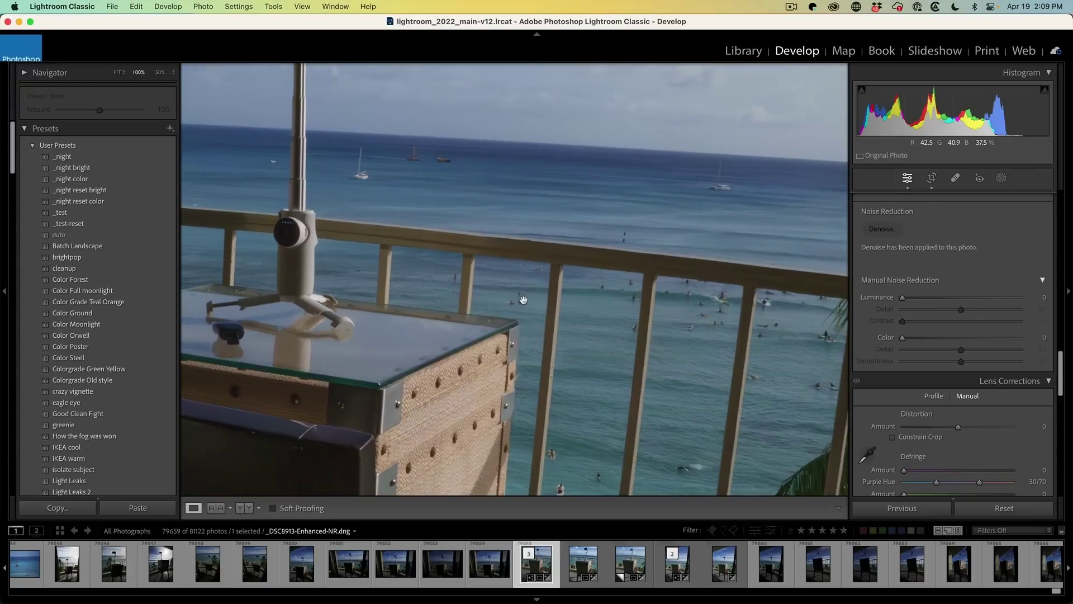
mouse_move(551, 228)
left_mouse_down()
mouse_move(668, 247)
mouse_move(711, 308)
left_mouse_up()
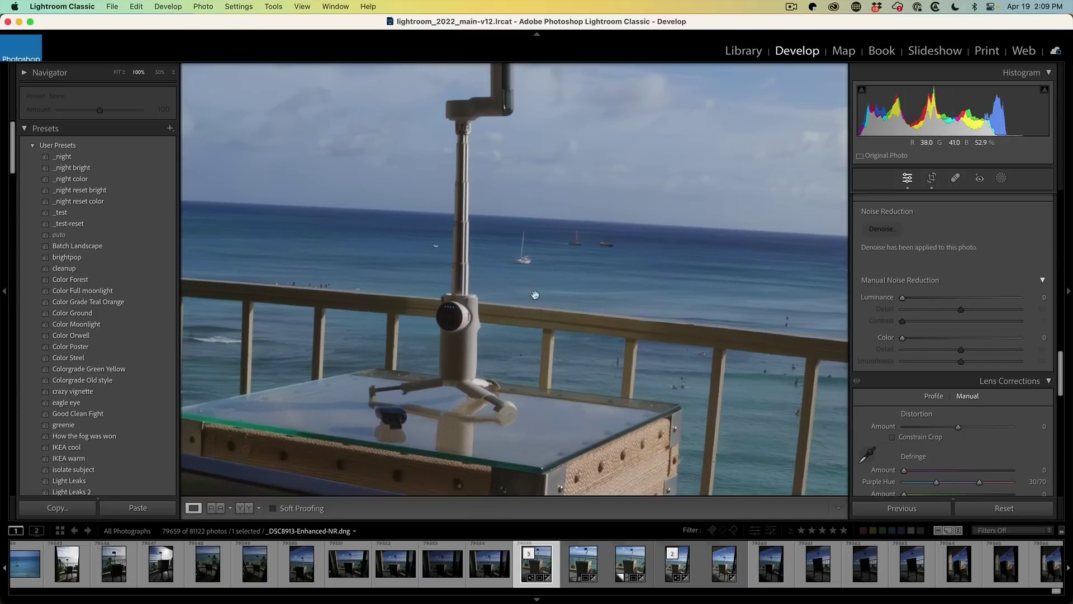
left_click(577, 282)
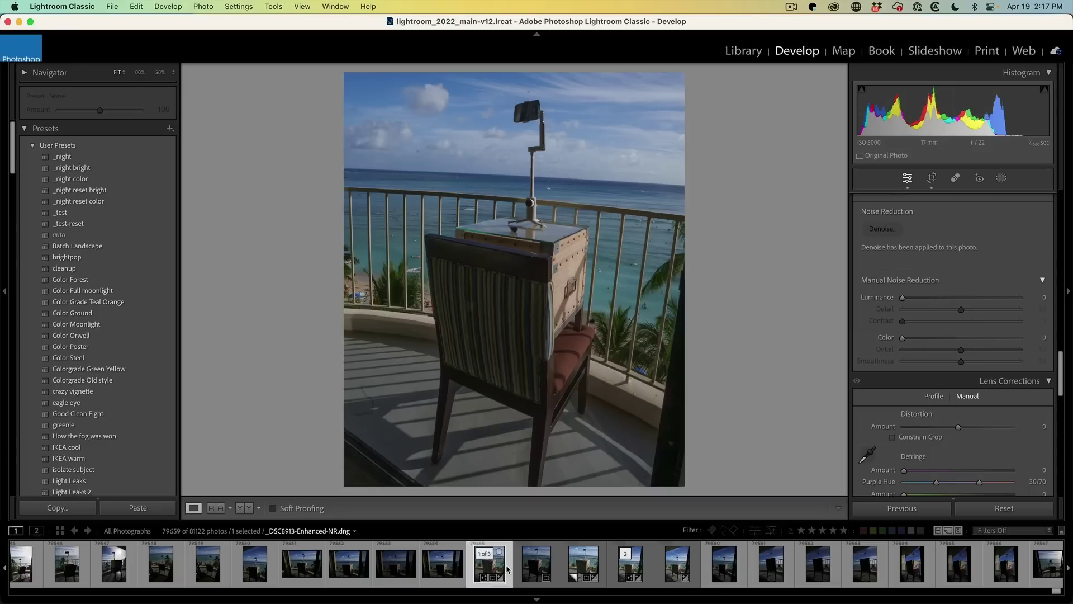
Show _DSC8912.ARW and select balcony shots 79551 through 79554 together.
left_click(424, 573)
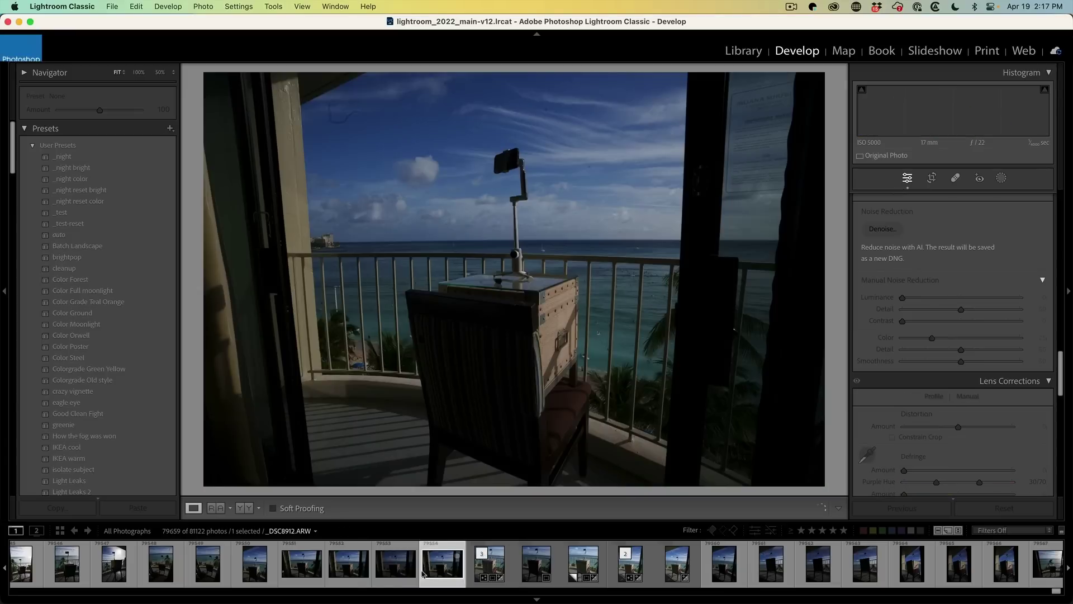
left_click(305, 570, "shift")
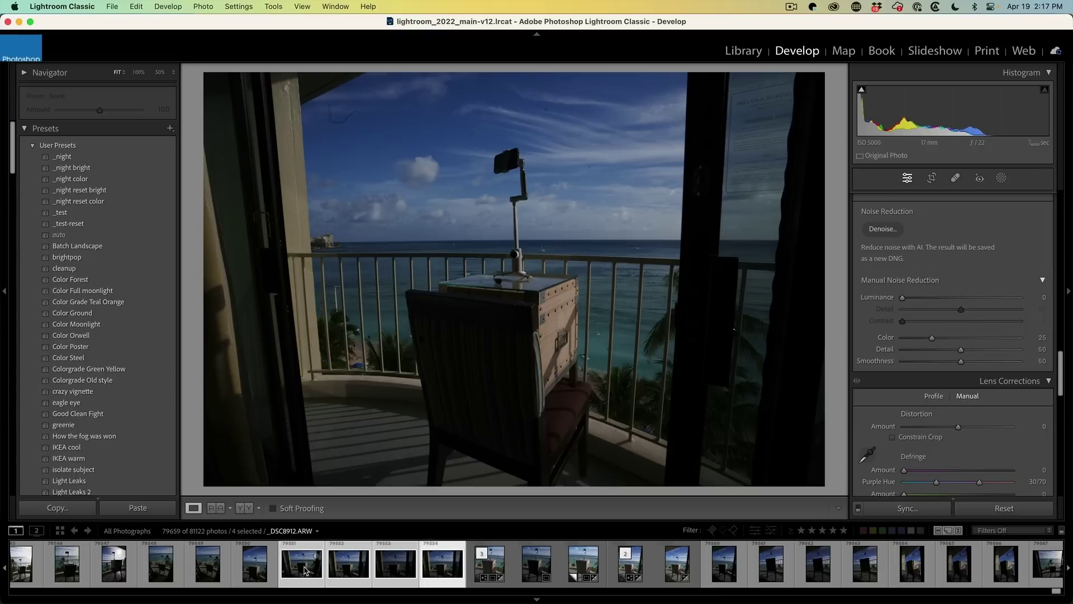